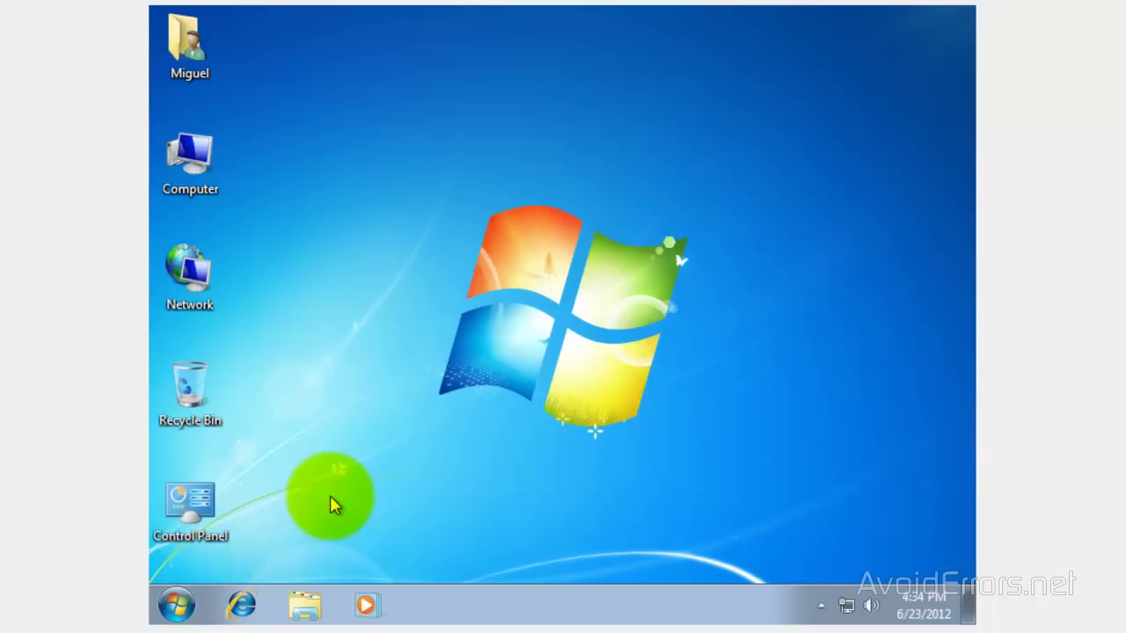
Step: Restart the Windows 7 computer to boot into Windows XP Setup
left_click(173, 605)
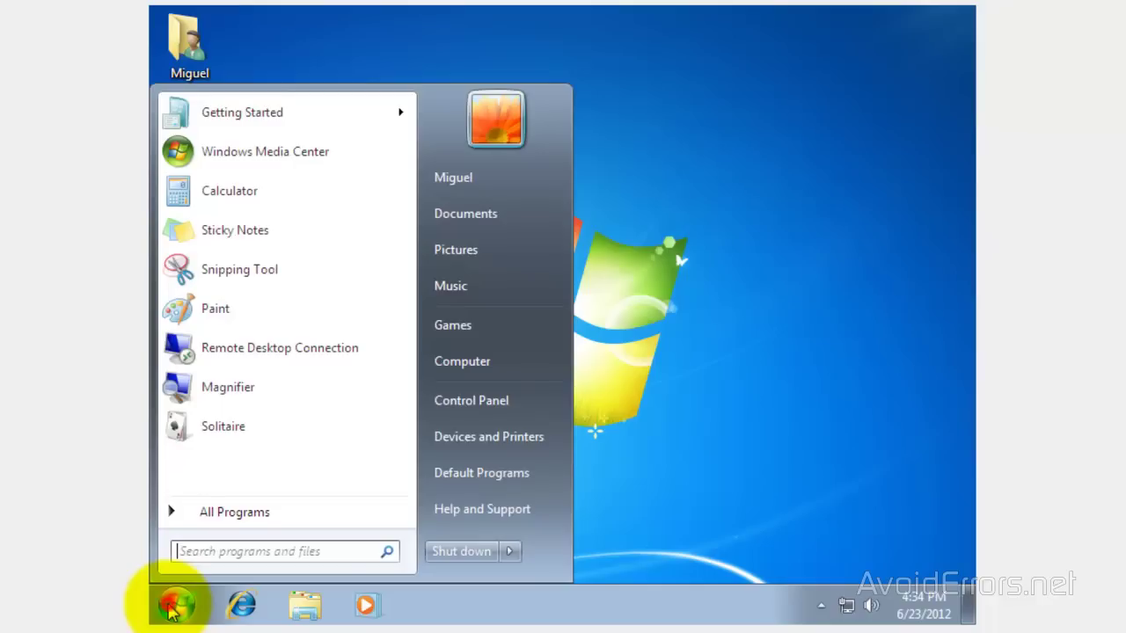
left_click(511, 553)
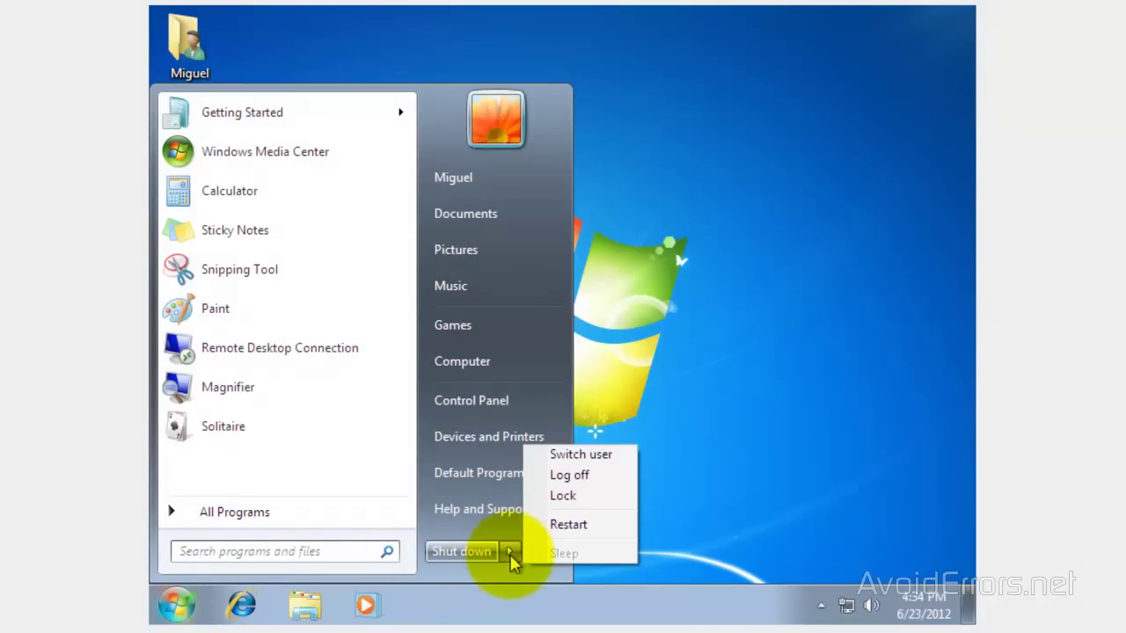
left_click(578, 526)
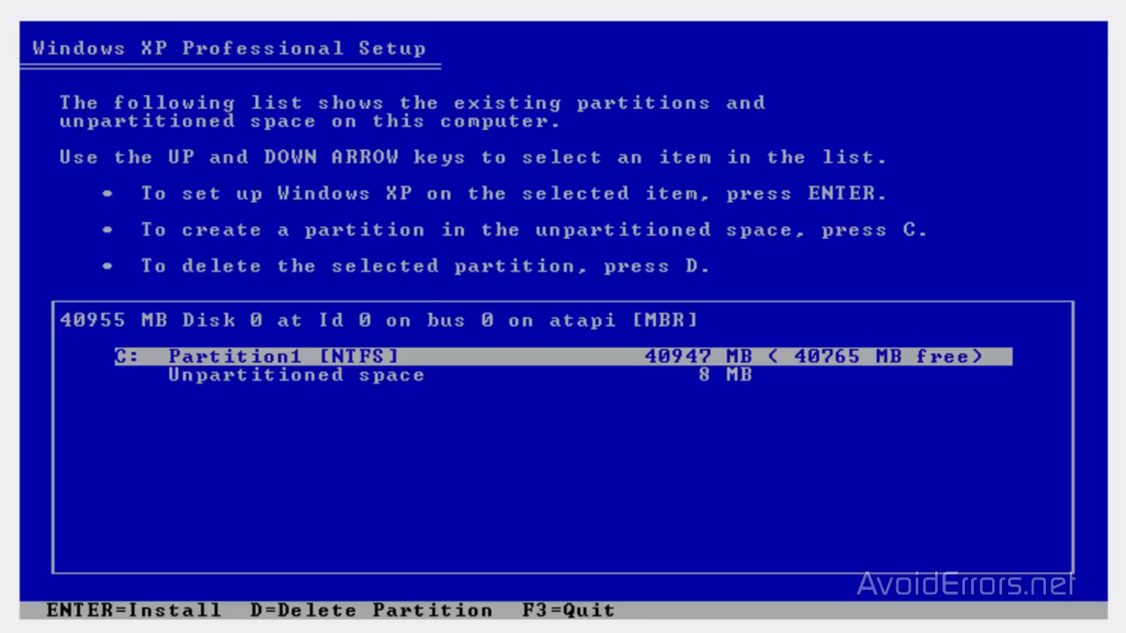
Step: Delete the C: Partition1 [NTFS] system partition and confirm its removal
key("d")
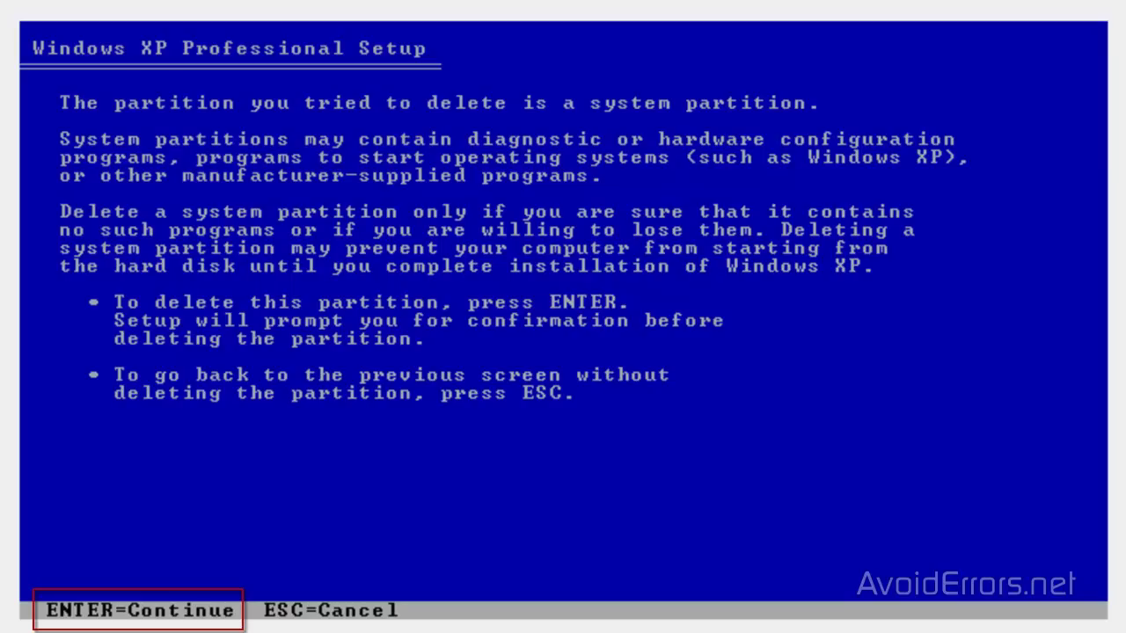
key("Return")
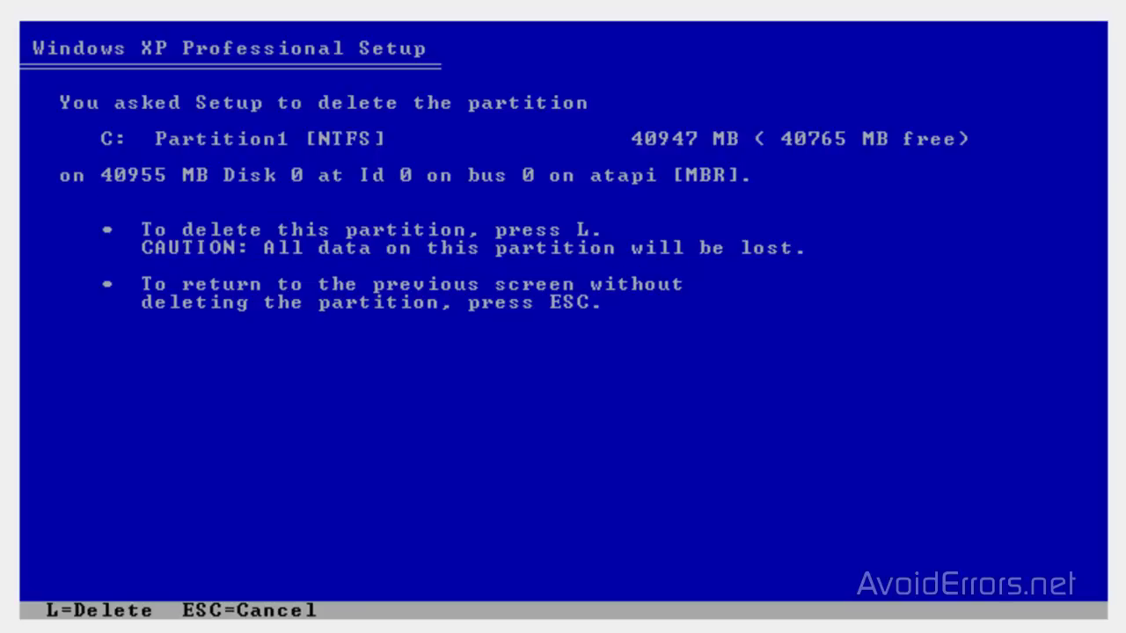
key("l")
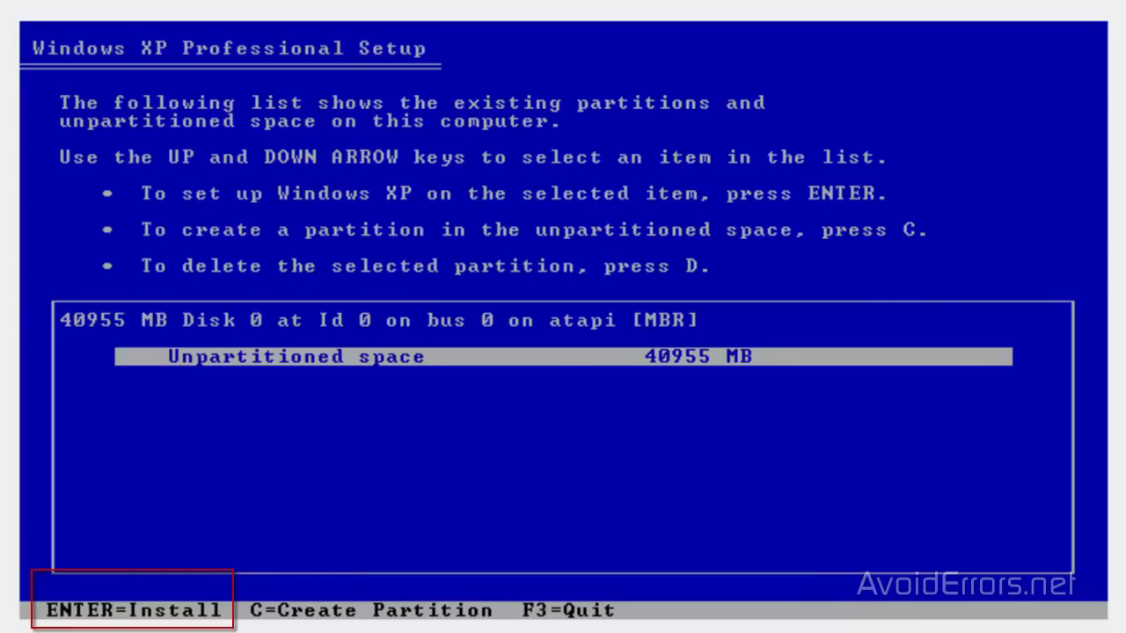
Step: Install Windows XP on the unpartitioned space, formatting the new partition with the NTFS file system (Quick)
key("Return")
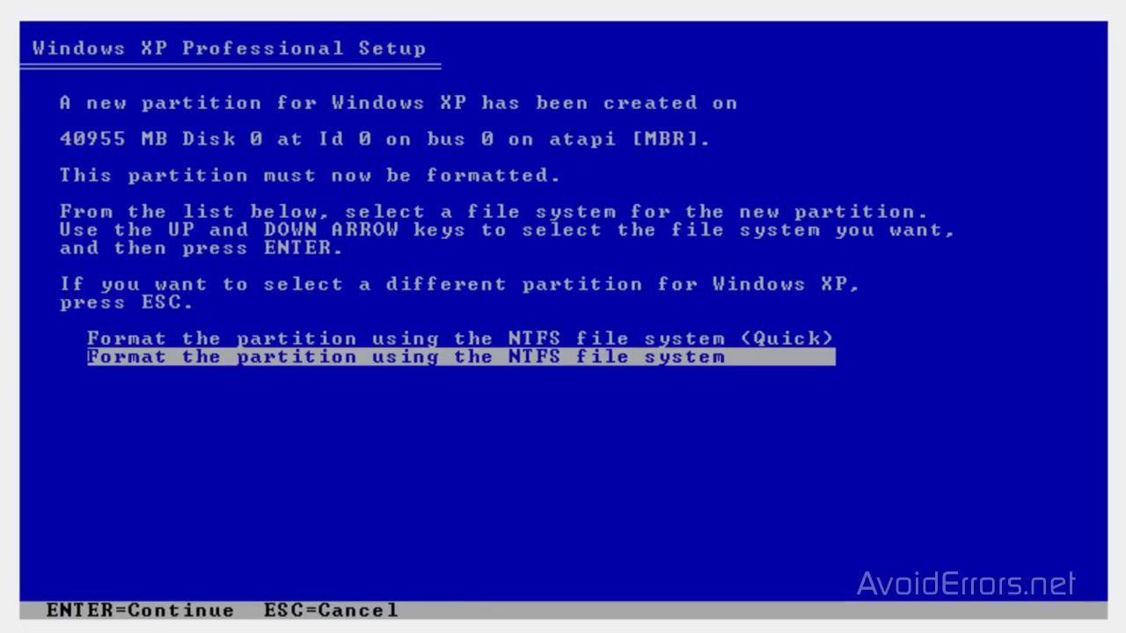
key("Up")
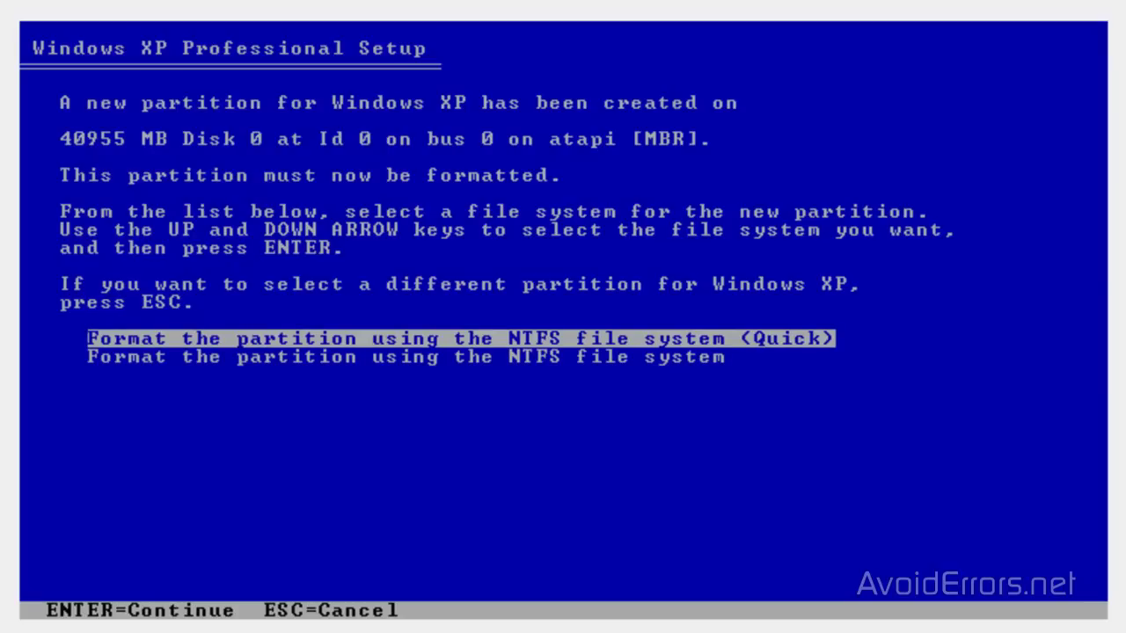
key("Return")
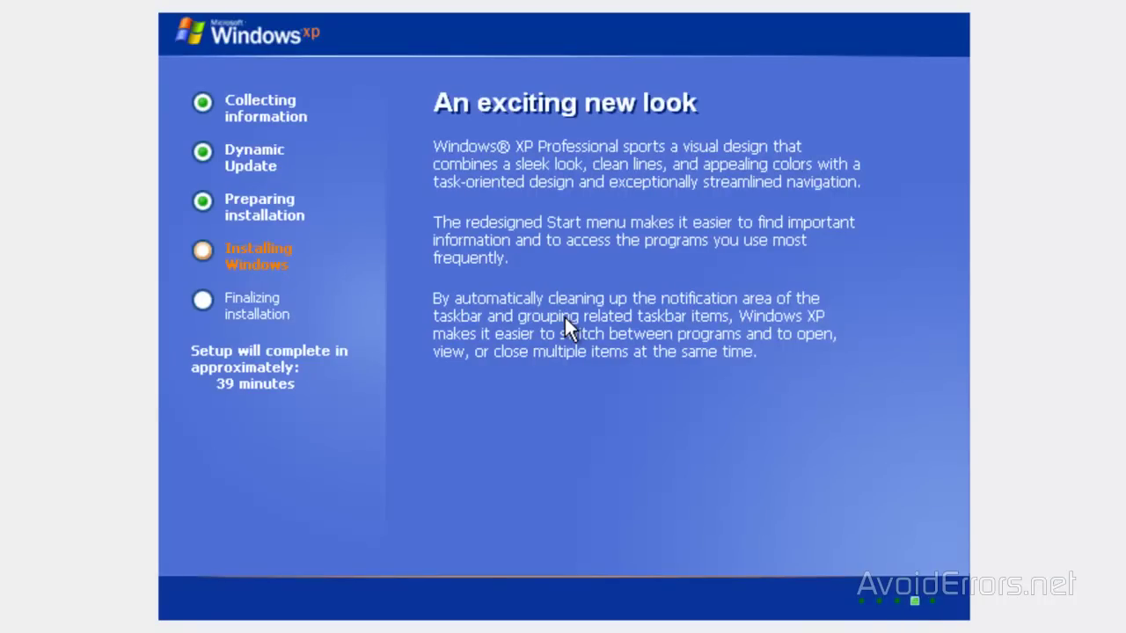
Step: Personalize the software with the name AvoidErrors and accept the computer name COMPUTER_1 with a blank administrator password
type("A")
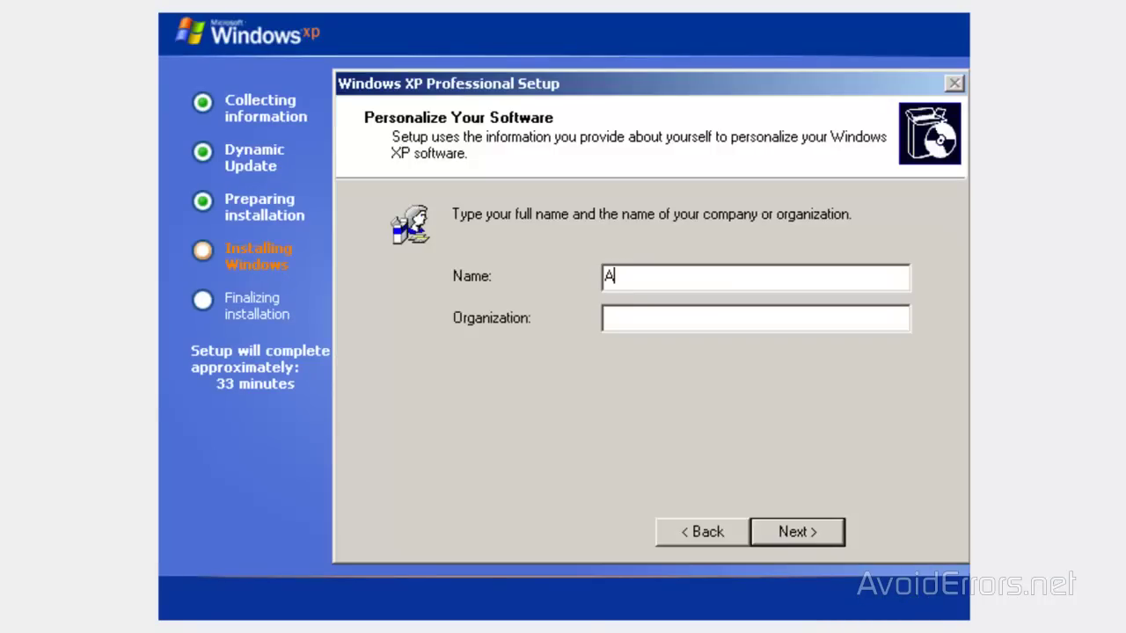
type("voidErrors")
key("Return")
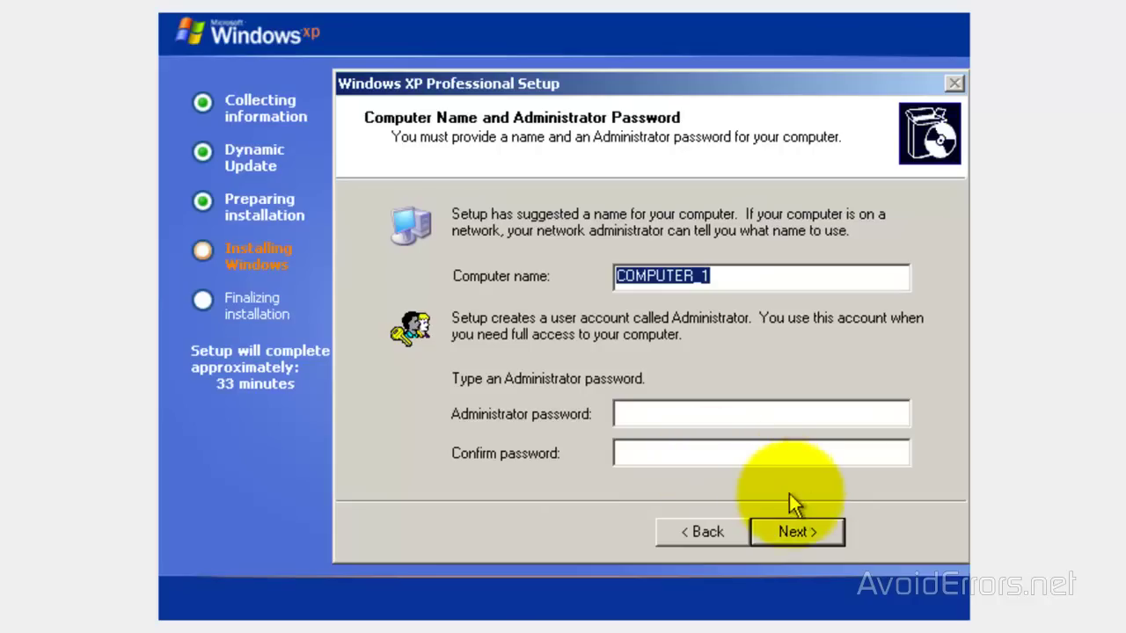
left_click(798, 532)
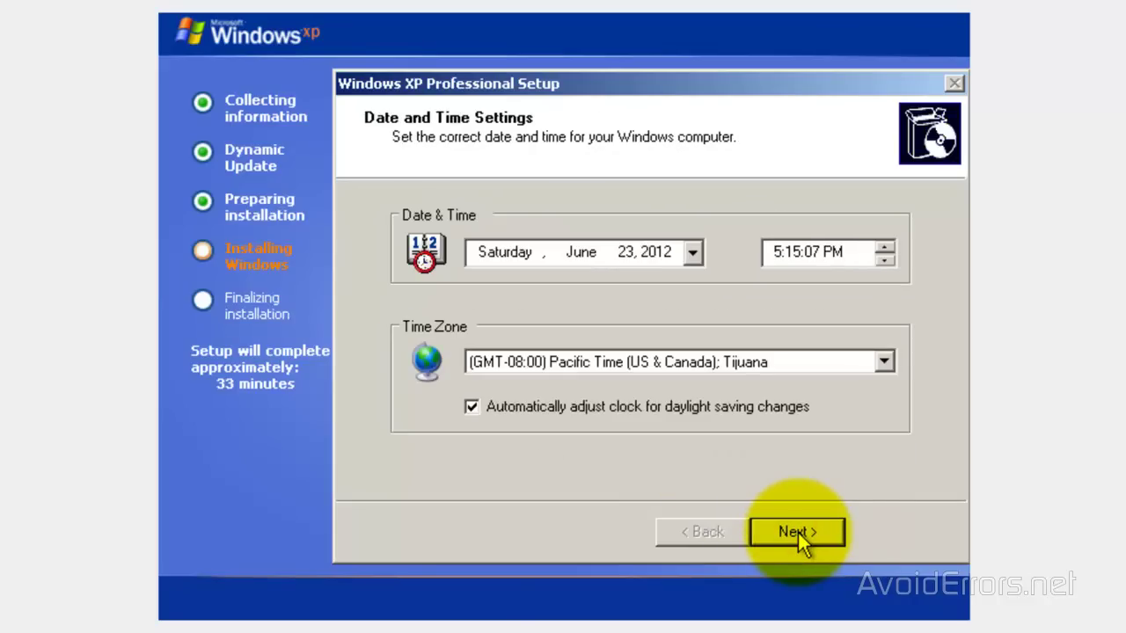
Step: Set the time zone to (GMT-05:00) Eastern Time (US & Canada) and continue the installation
left_click(885, 362)
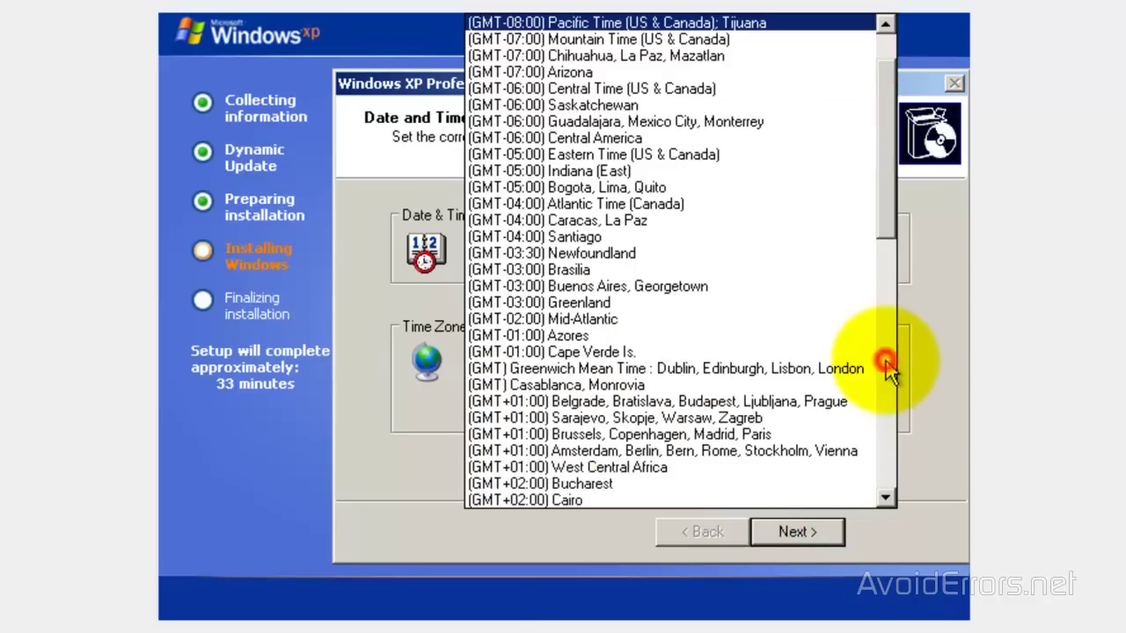
left_click(640, 156)
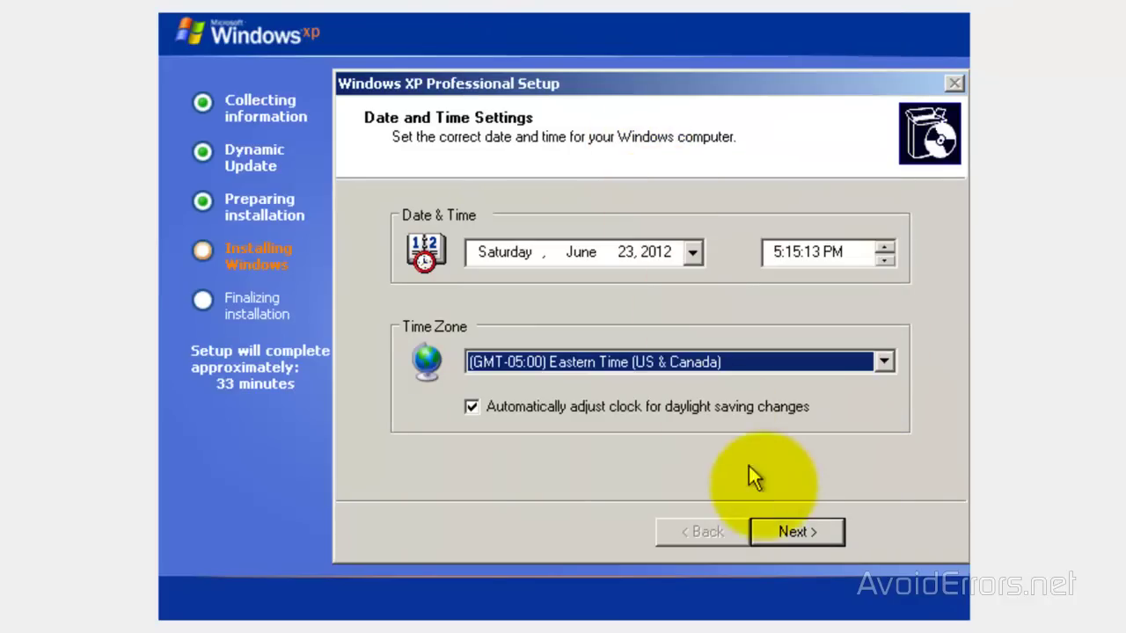
left_click(784, 528)
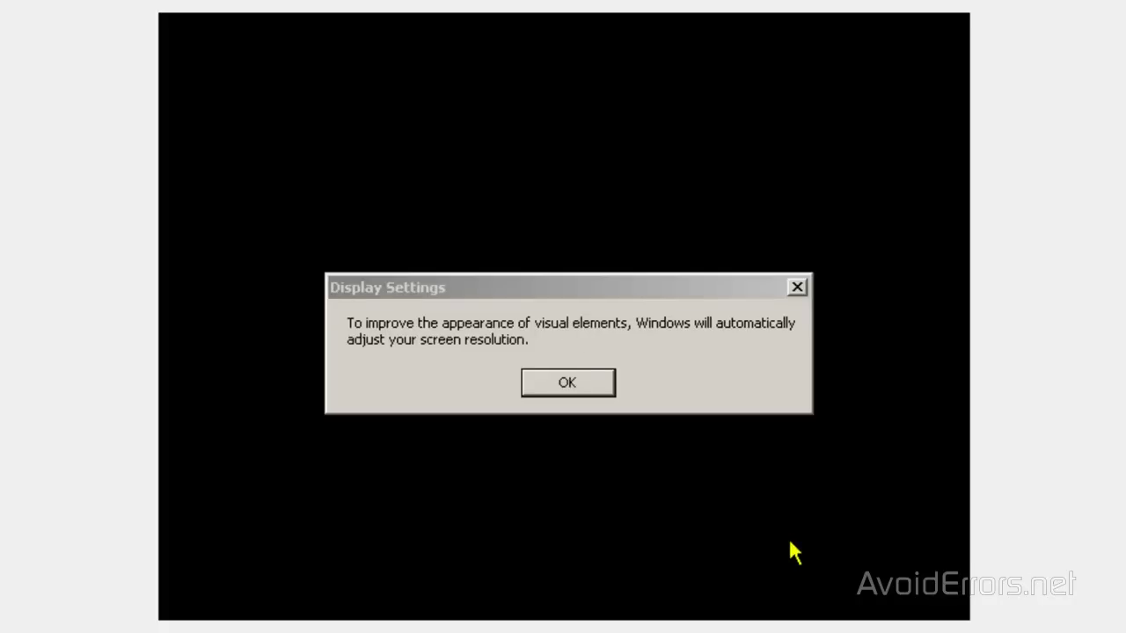
Step: Accept the automatic screen resolution adjustment and begin the first-run setup from the welcome page
left_click(598, 385)
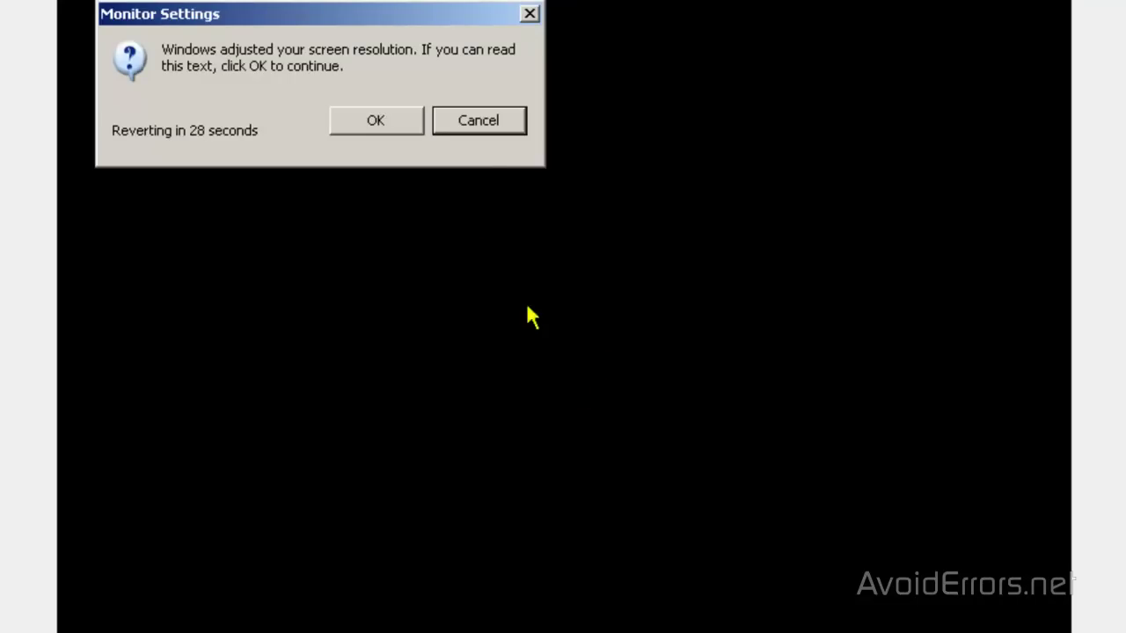
left_click(397, 125)
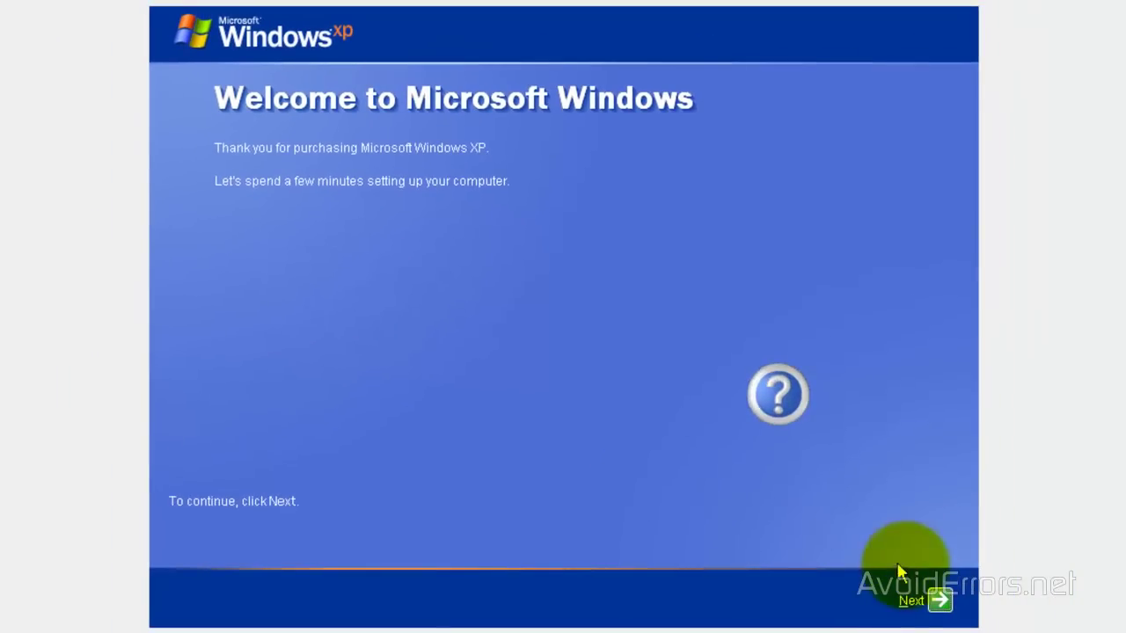
left_click(940, 602)
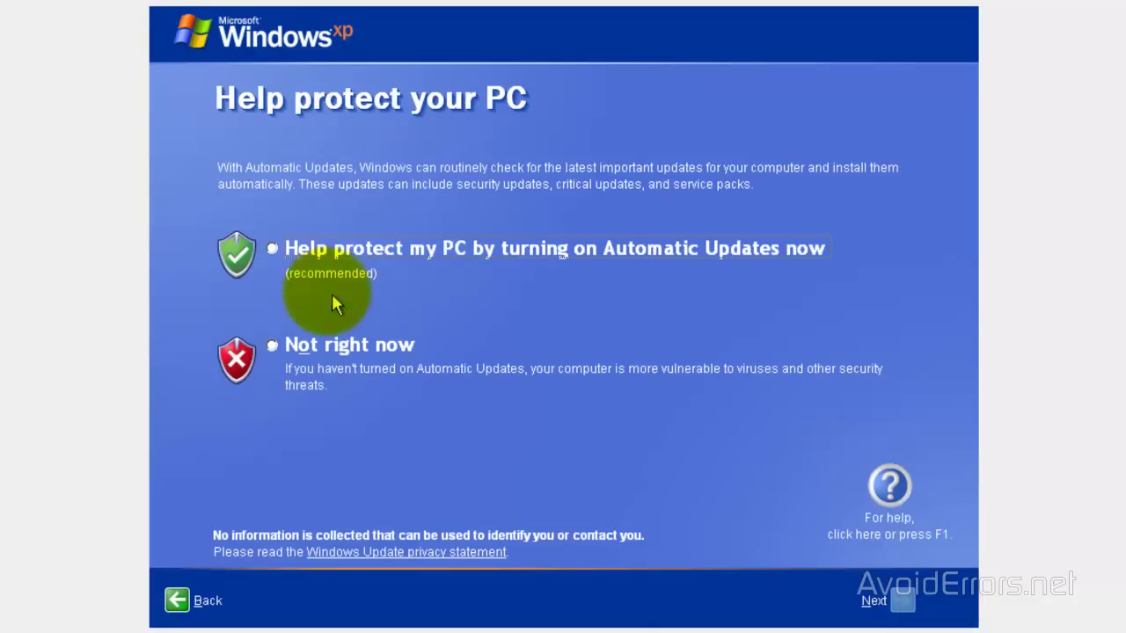
Step: Choose Not right now for Automatic Updates and continue
left_click(269, 273)
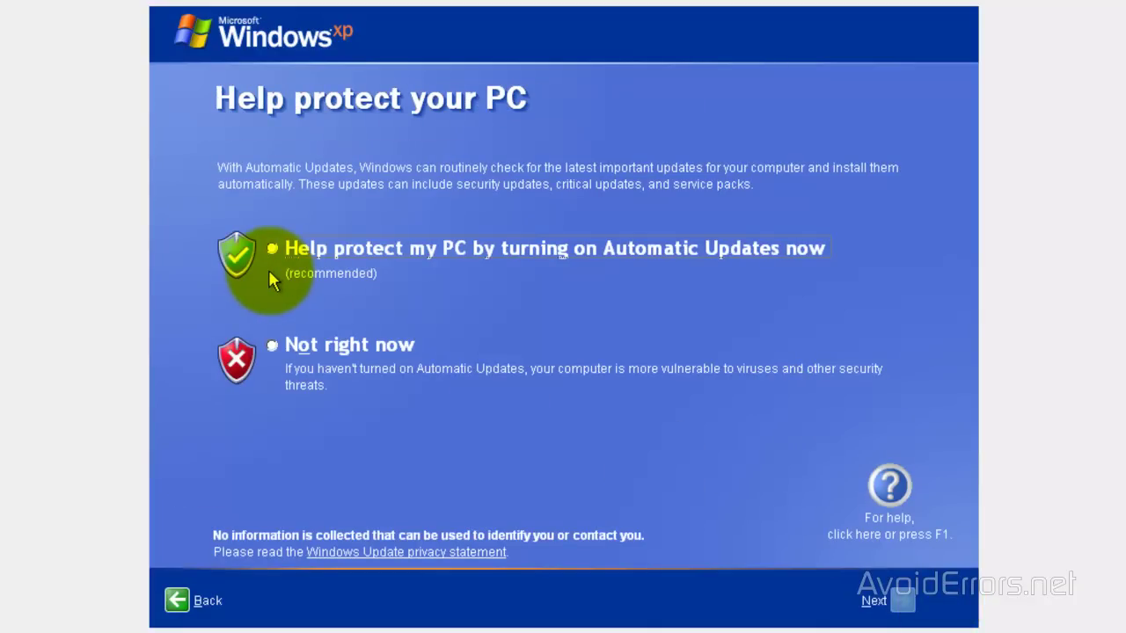
left_click(274, 347)
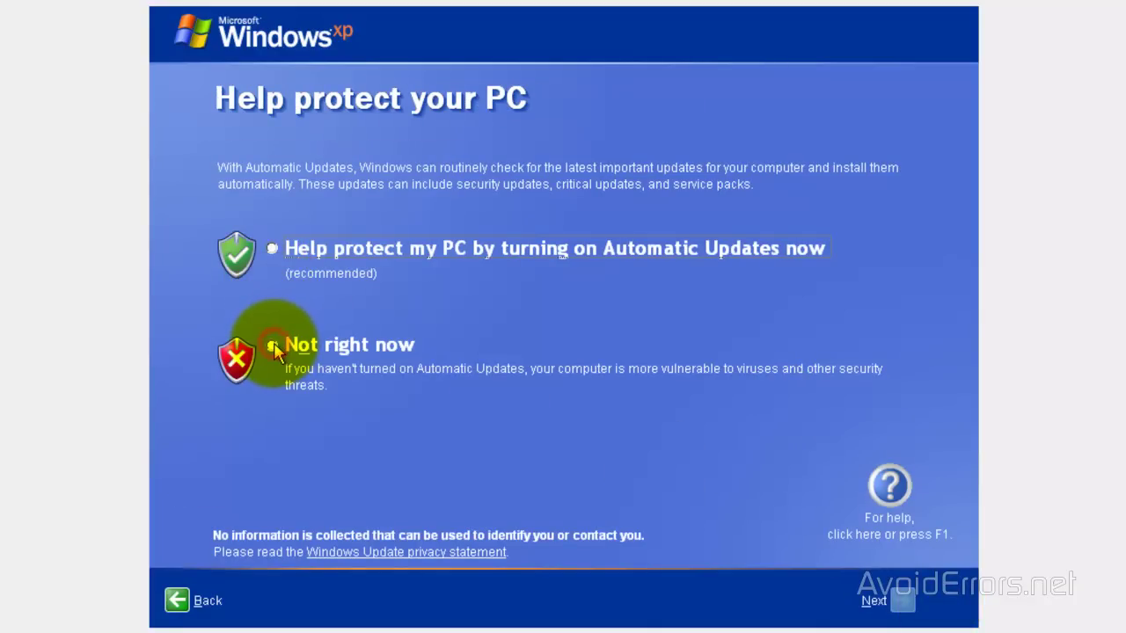
left_click(274, 347)
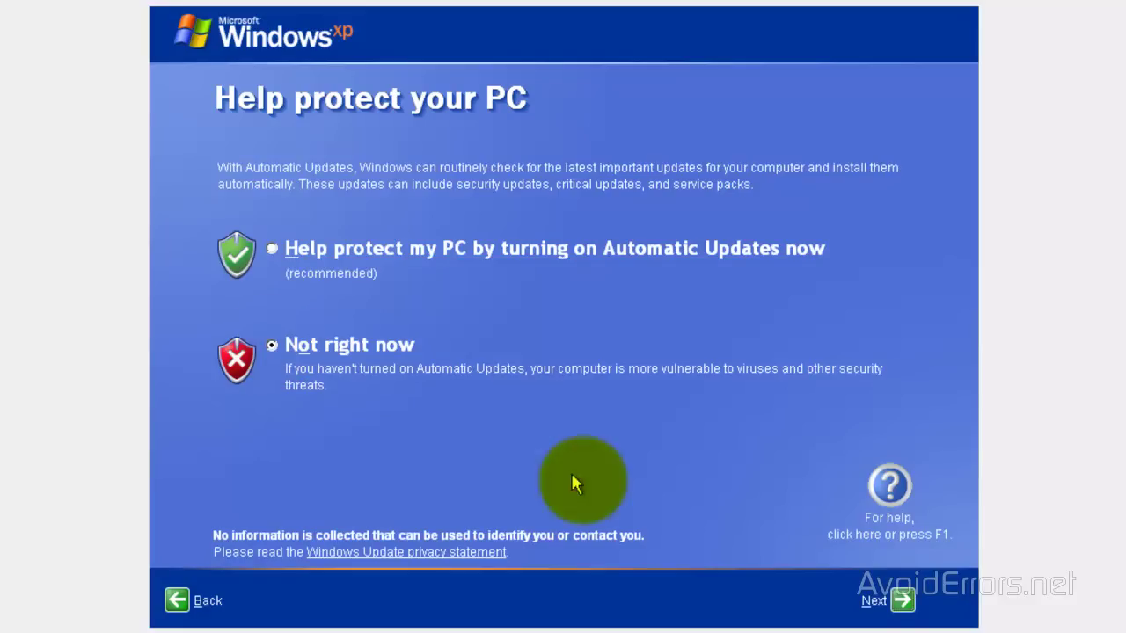
left_click(909, 612)
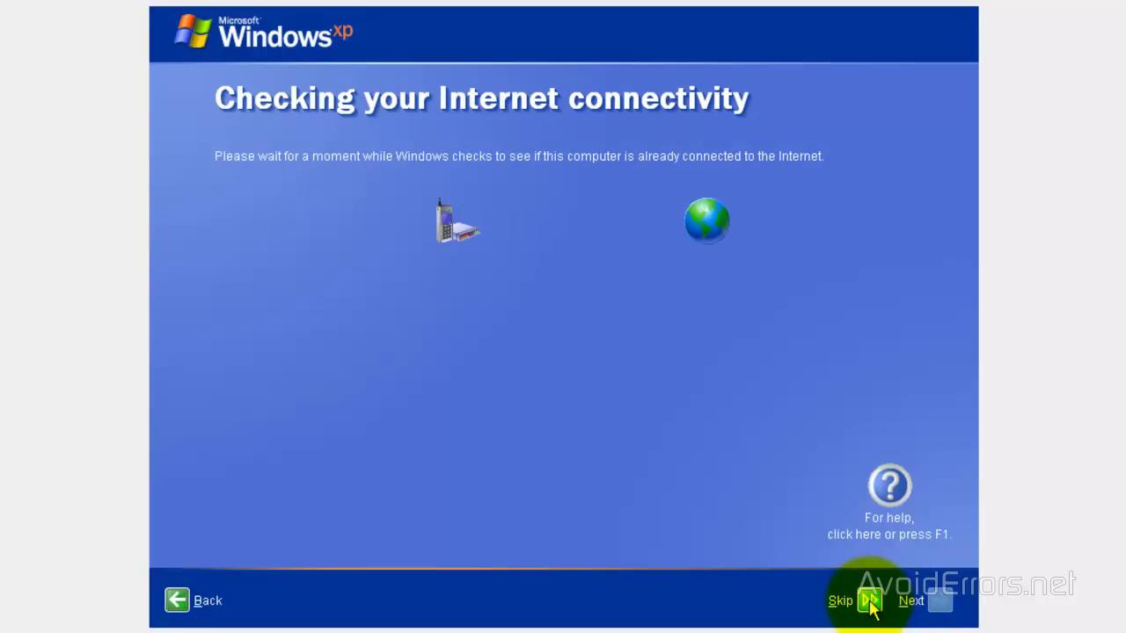
Step: Skip the Internet connectivity check and connection setup, and decline online registration with Microsoft
left_click(869, 604)
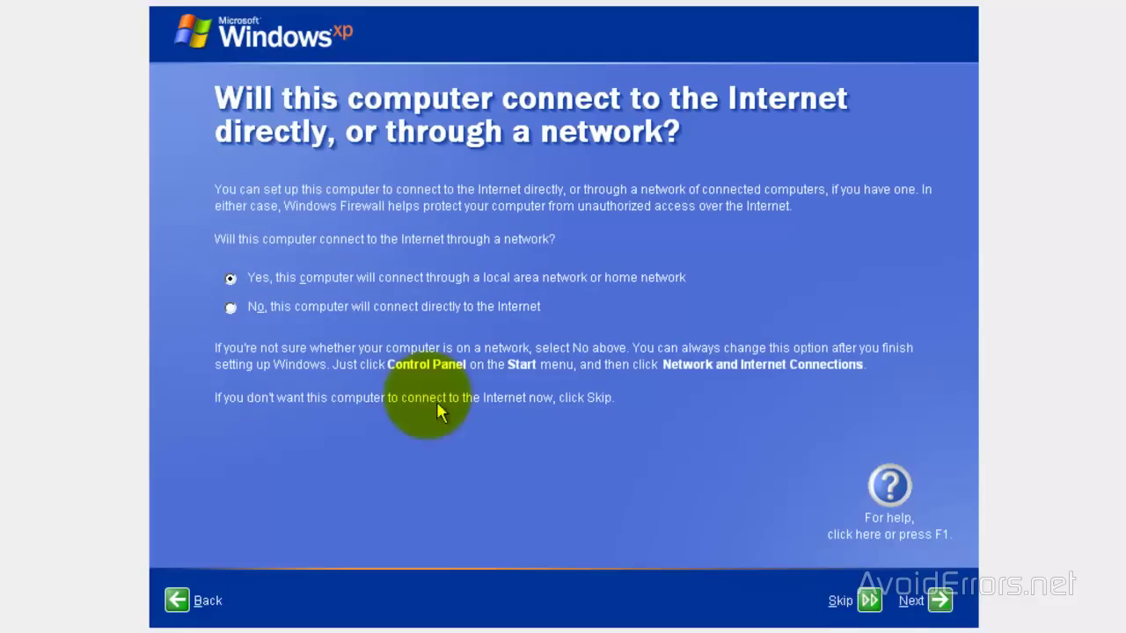
left_click(232, 309)
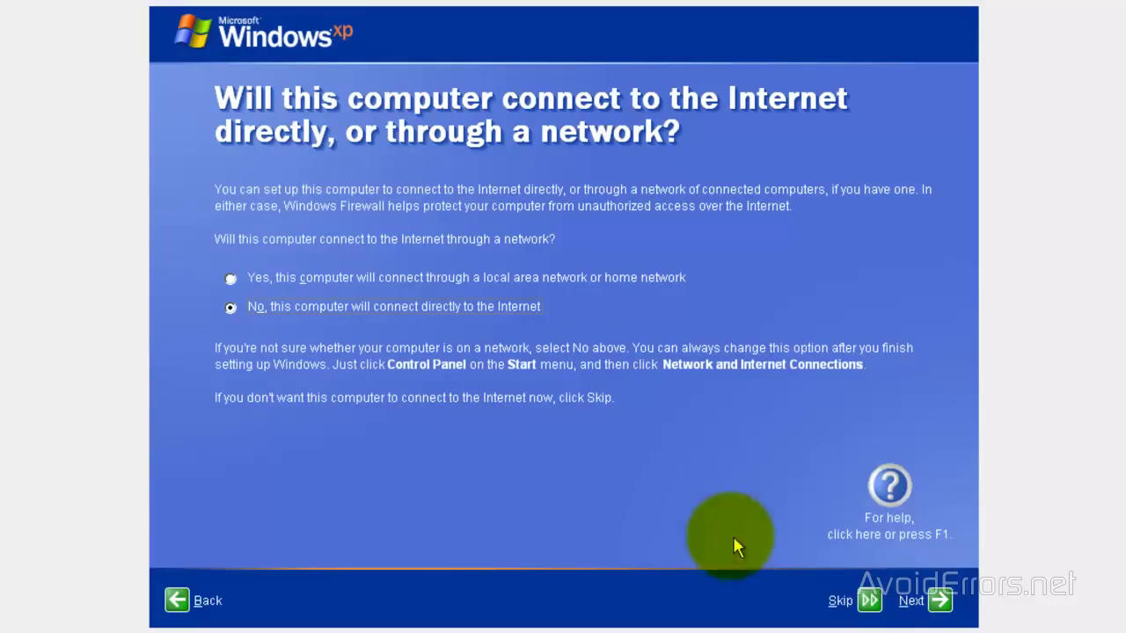
left_click(852, 600)
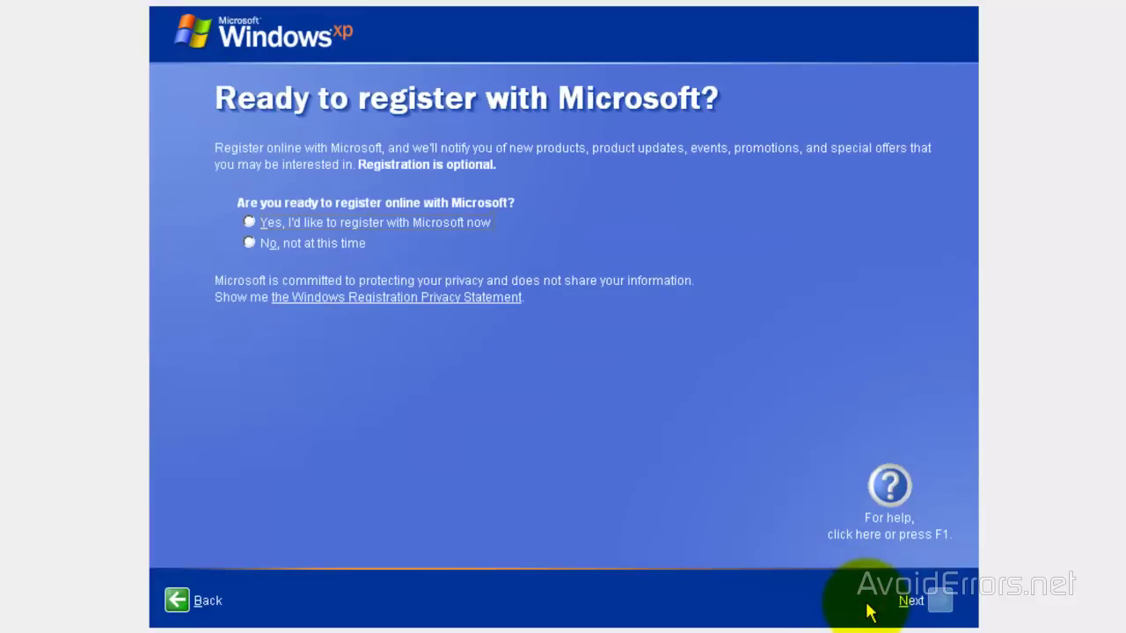
left_click(251, 245)
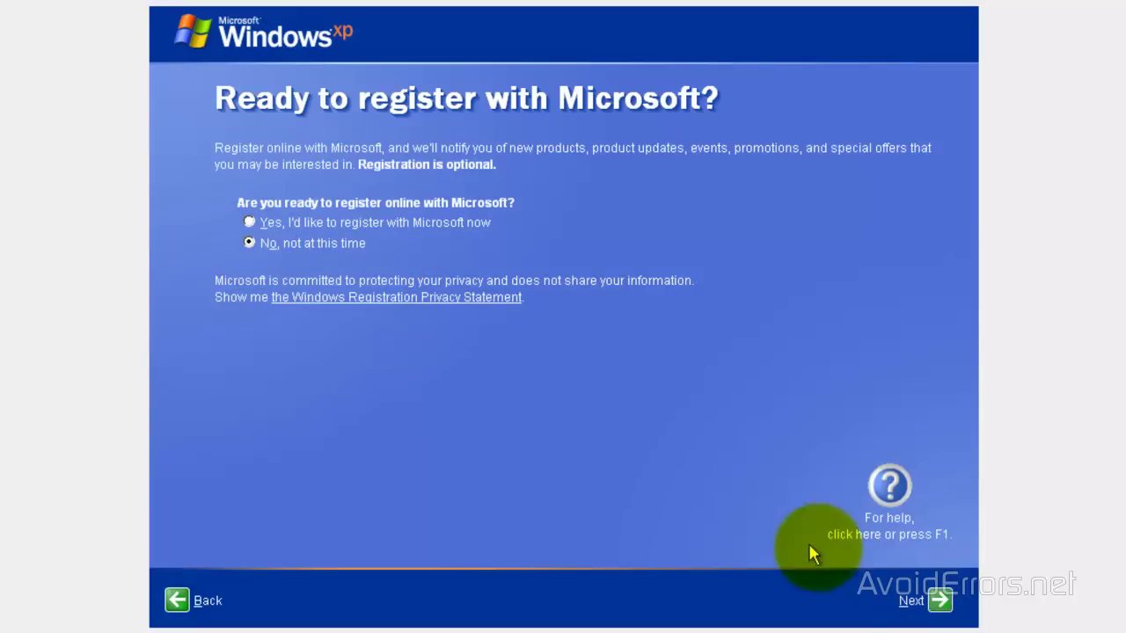
left_click(940, 605)
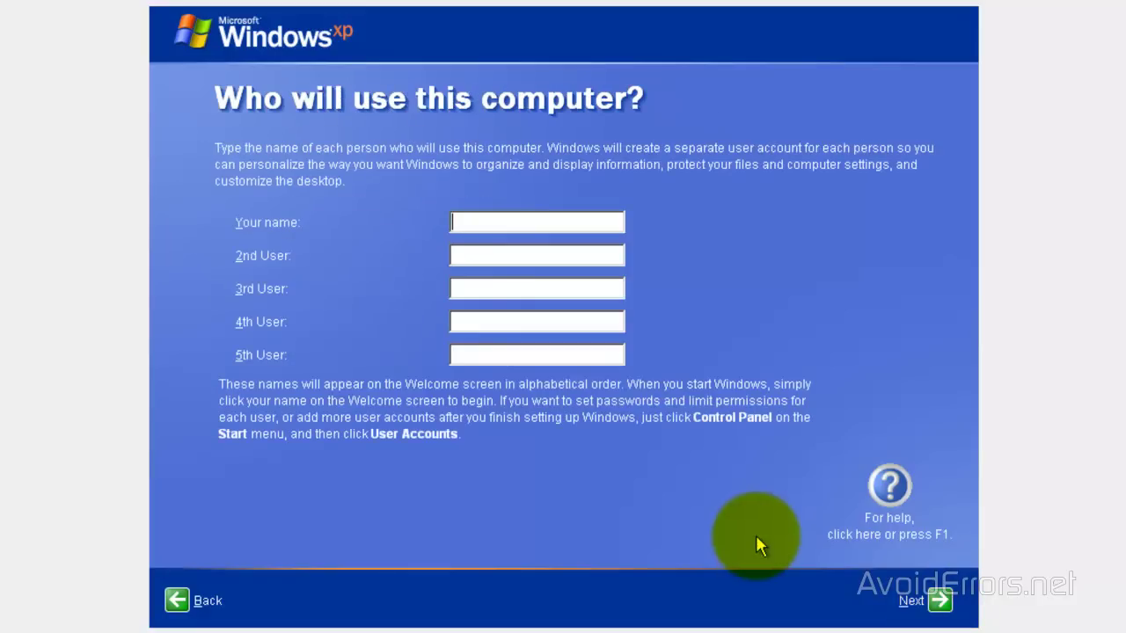
Step: Enter the first user's name for the computer's account and finish the Windows setup
type("Miguel")
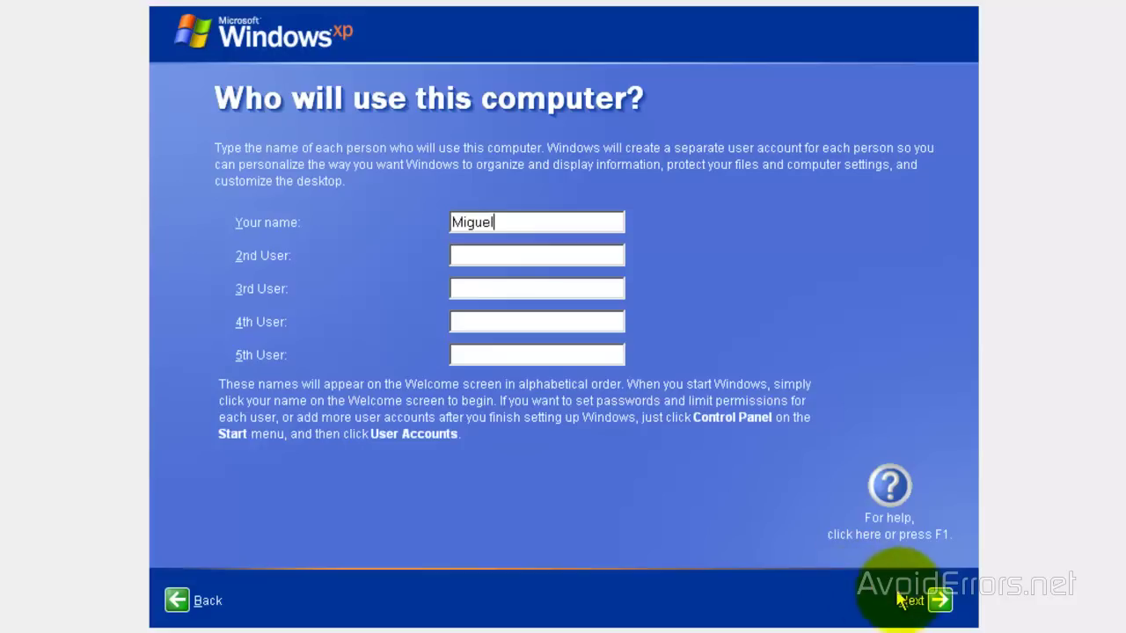
left_click(940, 603)
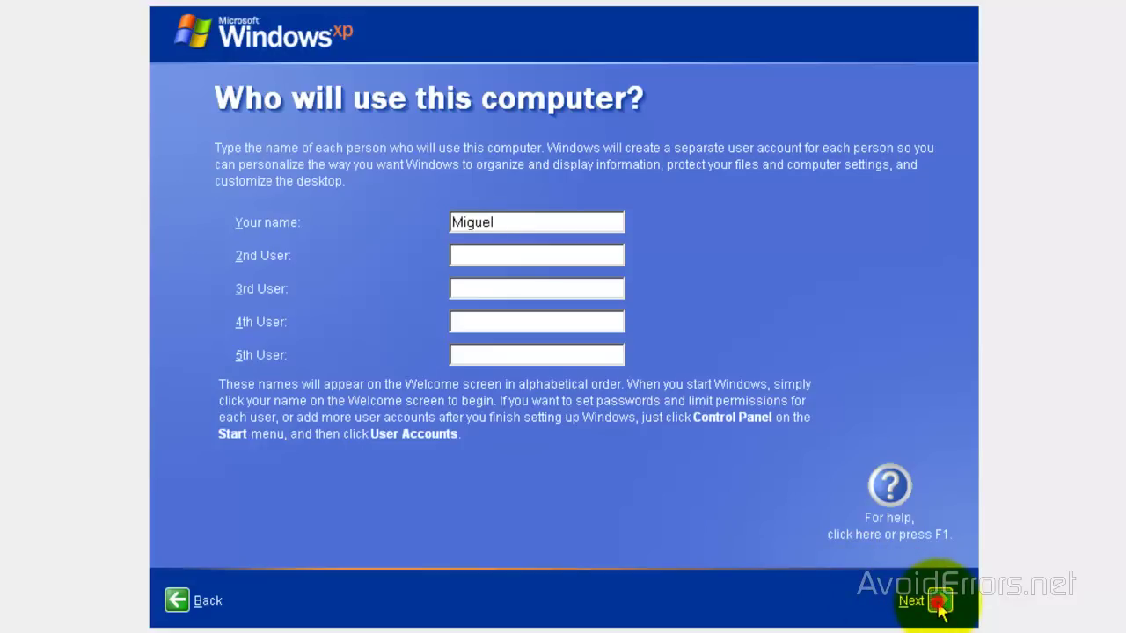
left_click(940, 603)
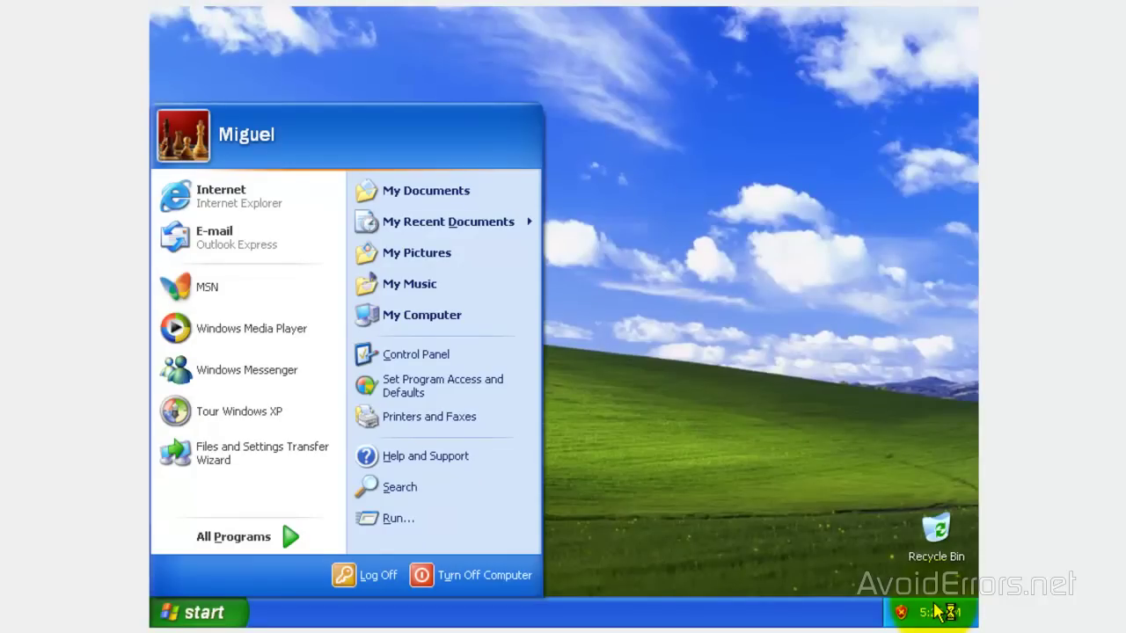
Step: Add the My Documents and My Computer icons to the desktop through Display Properties and apply the change
left_click(725, 516)
right_click(354, 251)
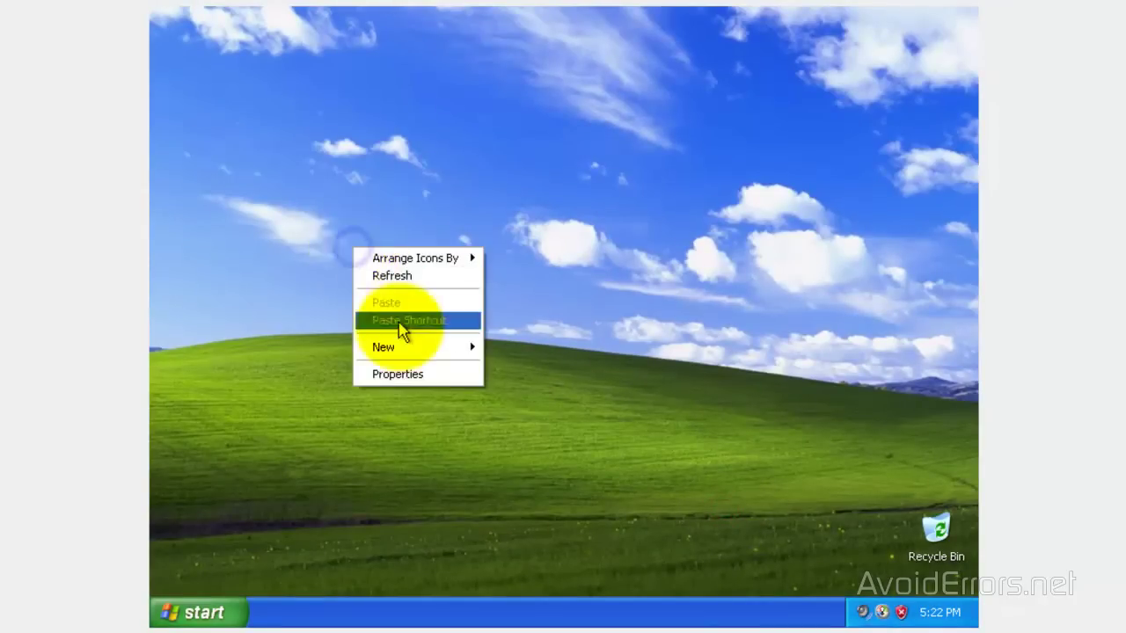
left_click(405, 376)
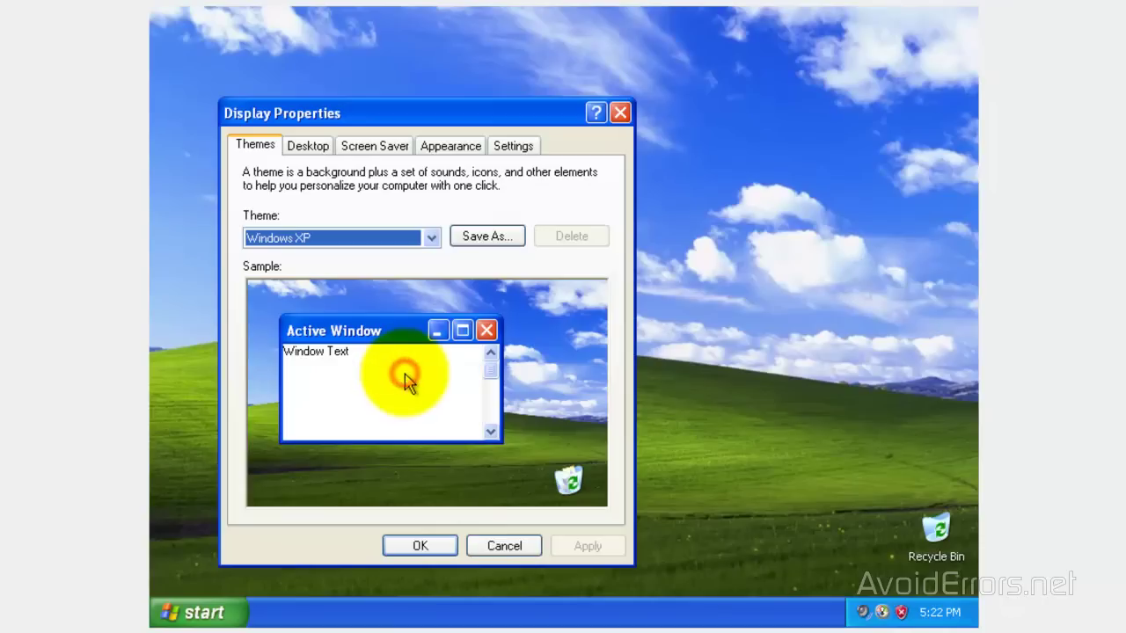
left_click(308, 146)
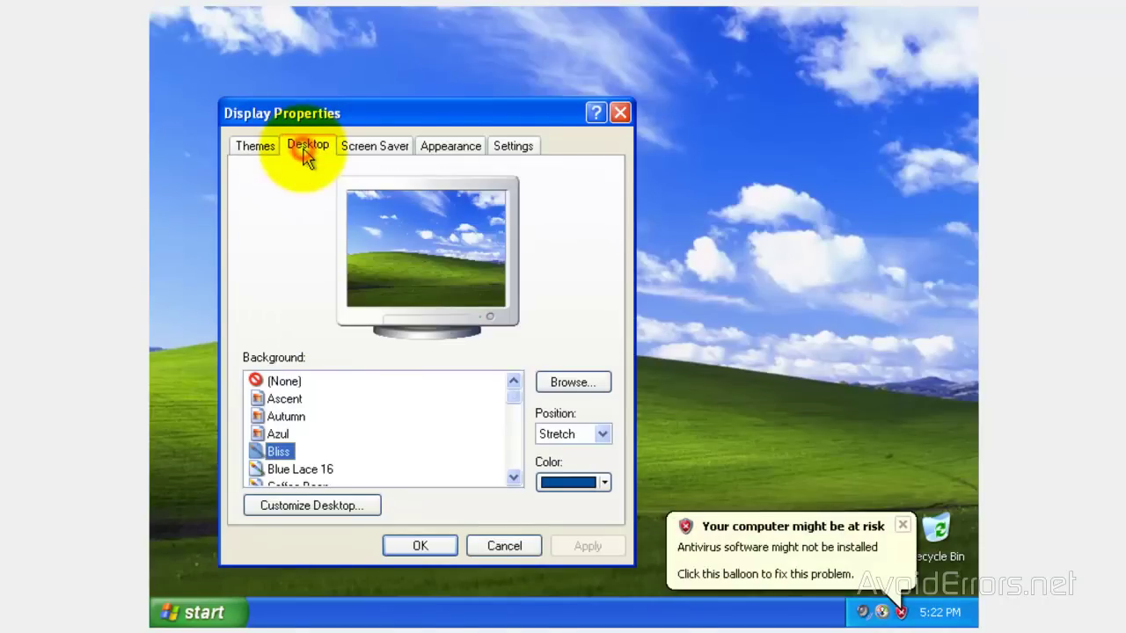
left_click(343, 505)
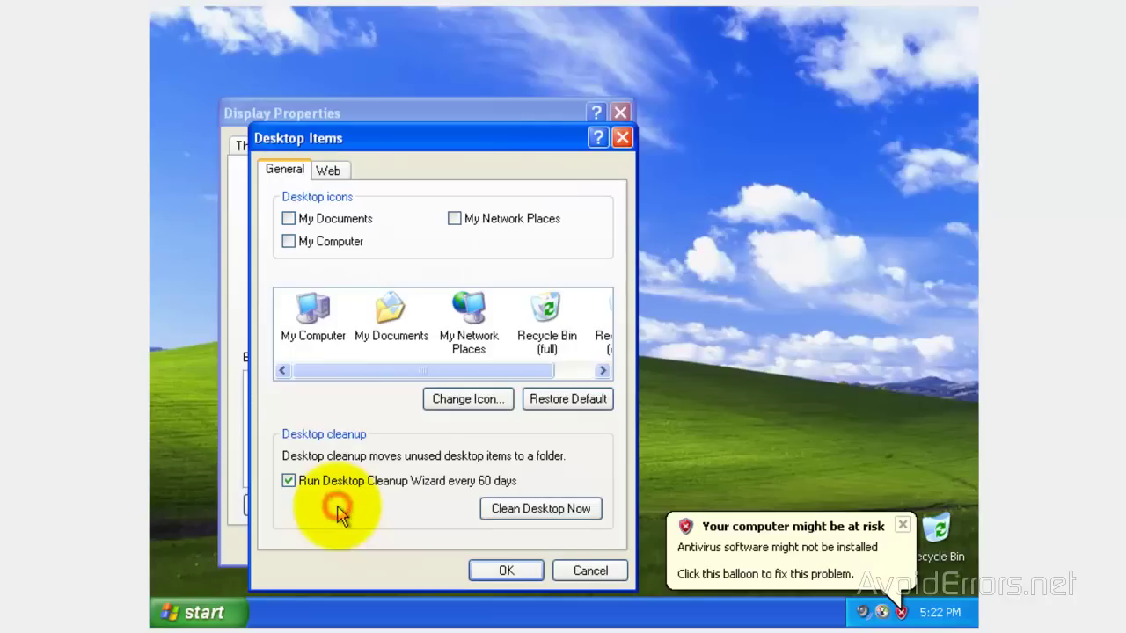
left_click(289, 218)
left_click(289, 241)
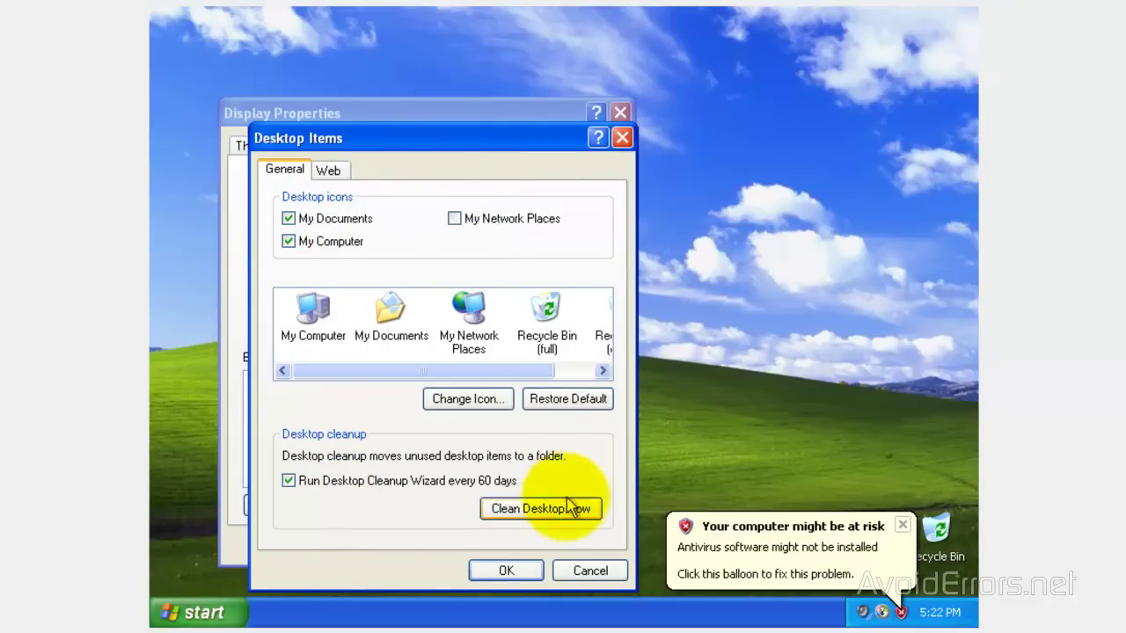
left_click(503, 571)
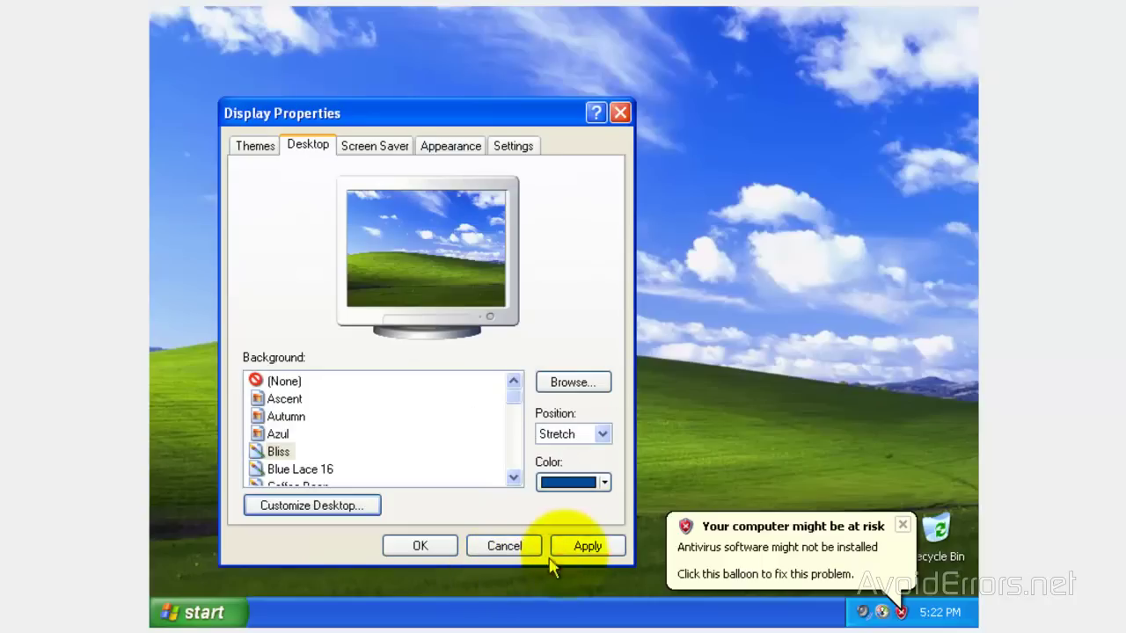
left_click(586, 547)
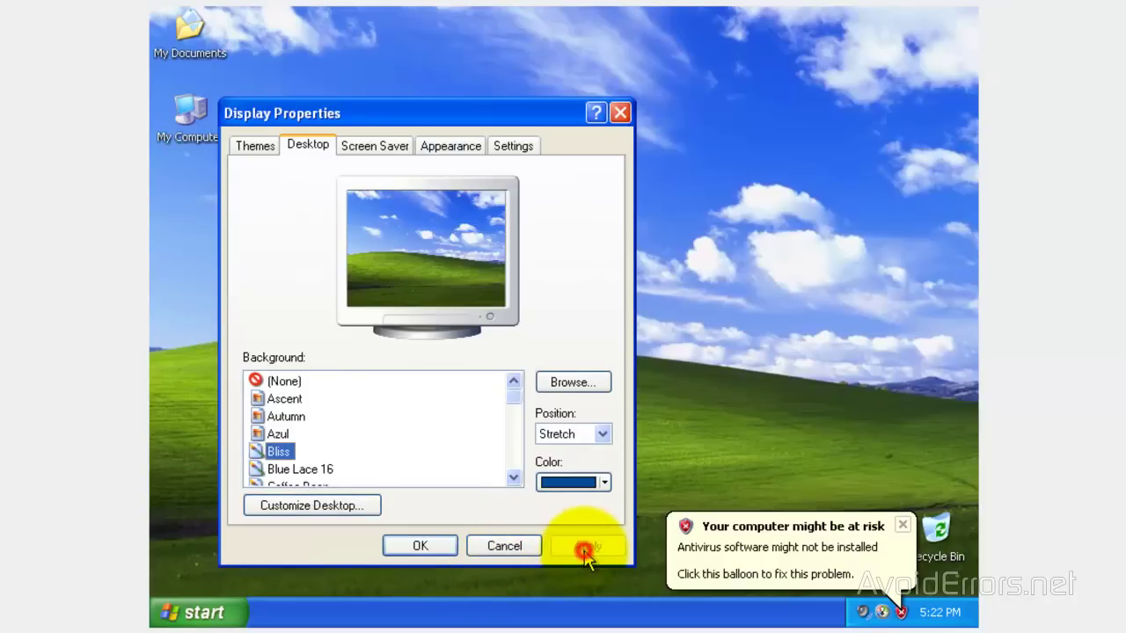
left_click(429, 547)
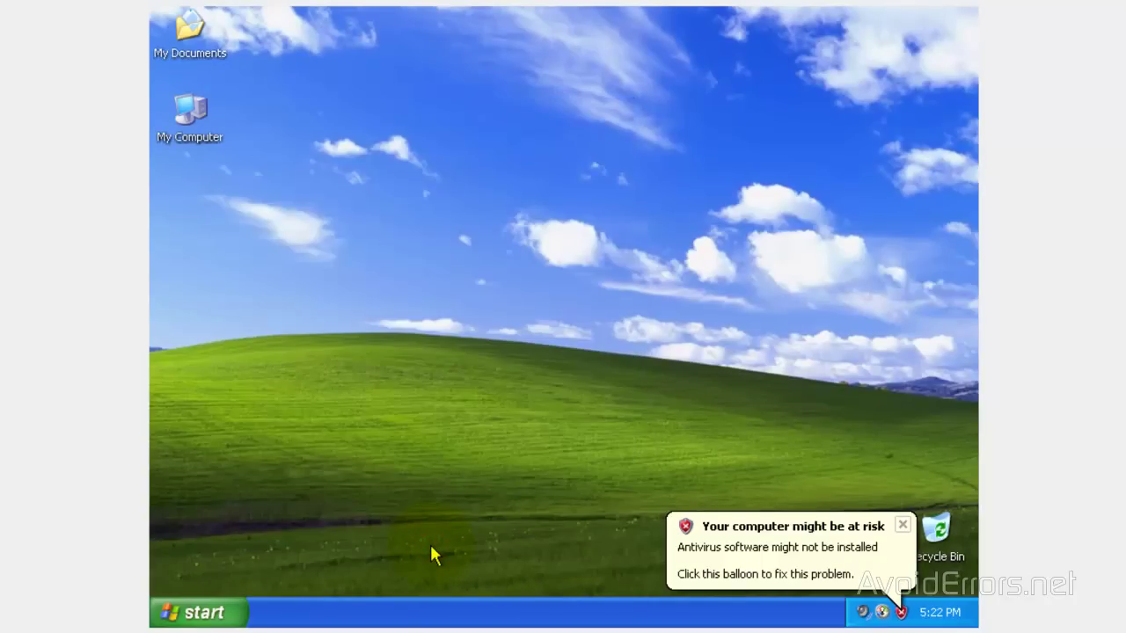